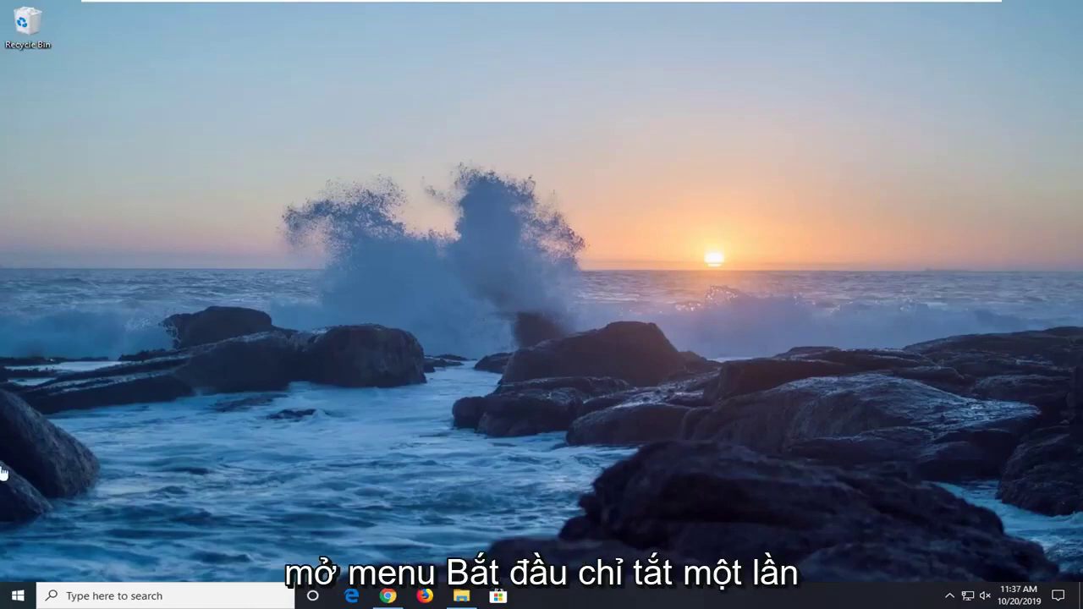
- Turn on Mouse Keys in the Ease of Access mouse settings, then close Settings
{"action": "left_click", "coordinate": [4, 597]}
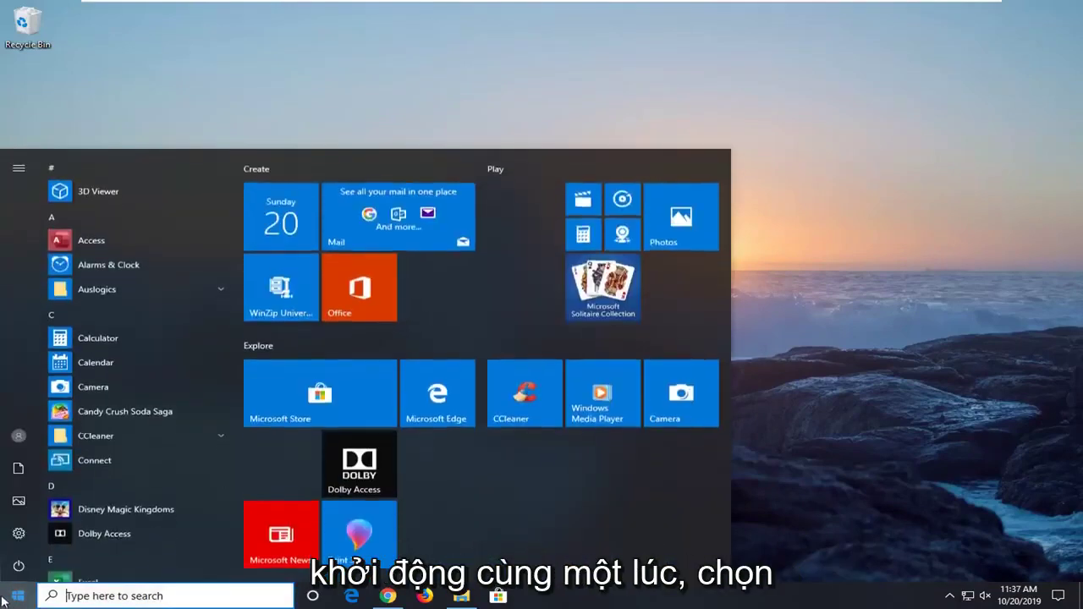
{"action": "left_click", "coordinate": [19, 535]}
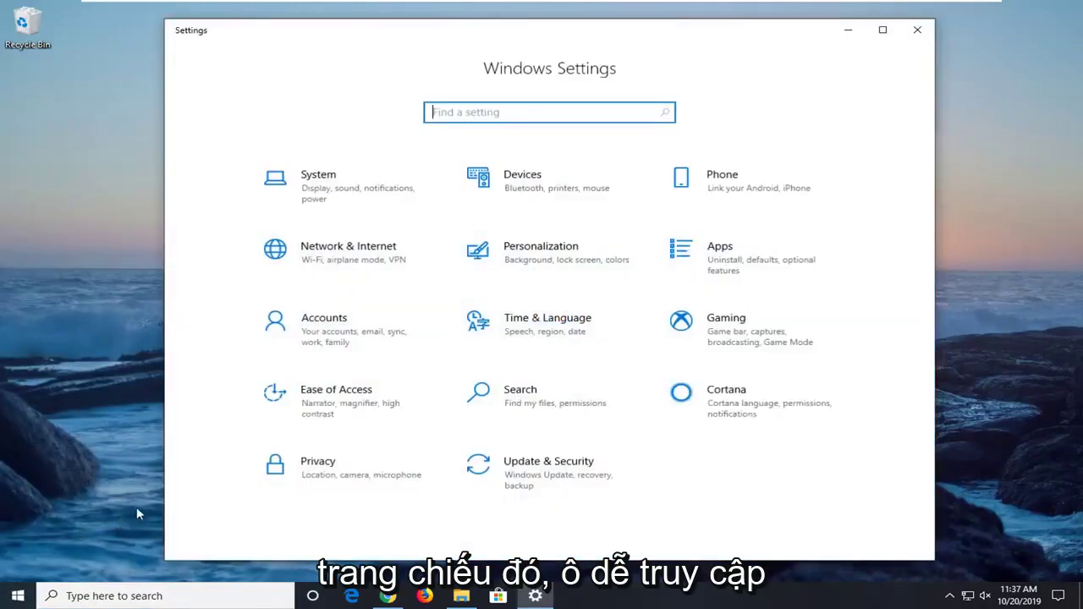
{"action": "left_click", "coordinate": [324, 412]}
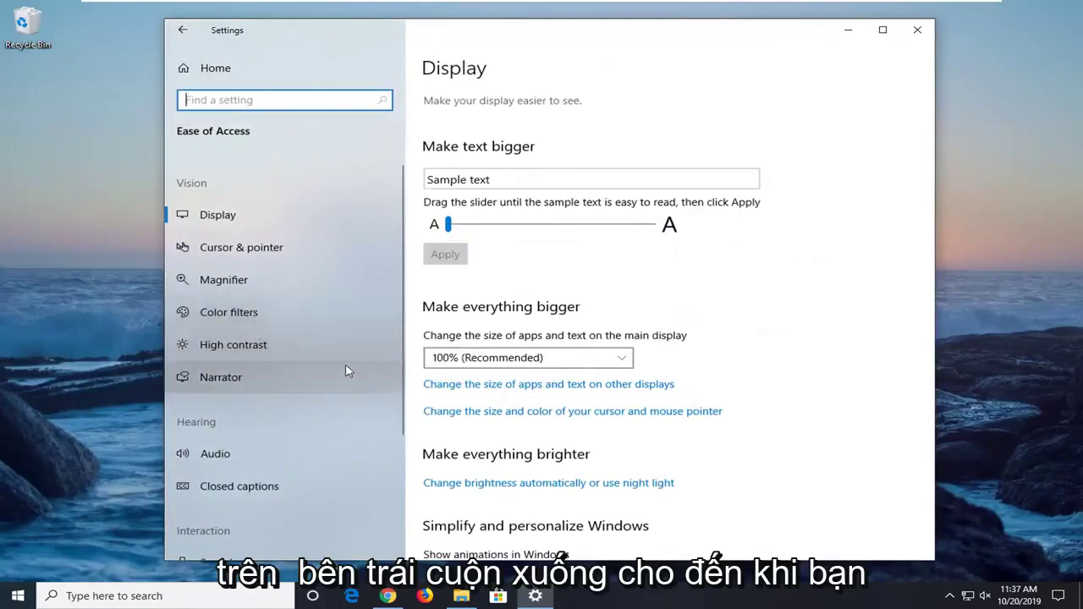
{"action": "scroll", "coordinate": [343, 366], "scroll_direction": "down", "scroll_amount": 3}
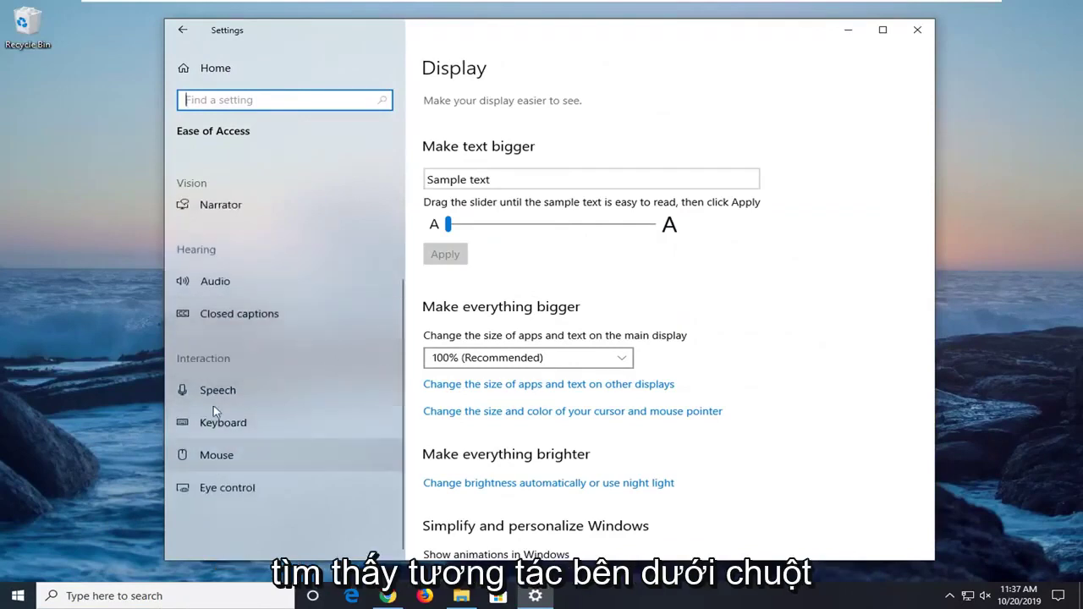
{"action": "left_click", "coordinate": [205, 467]}
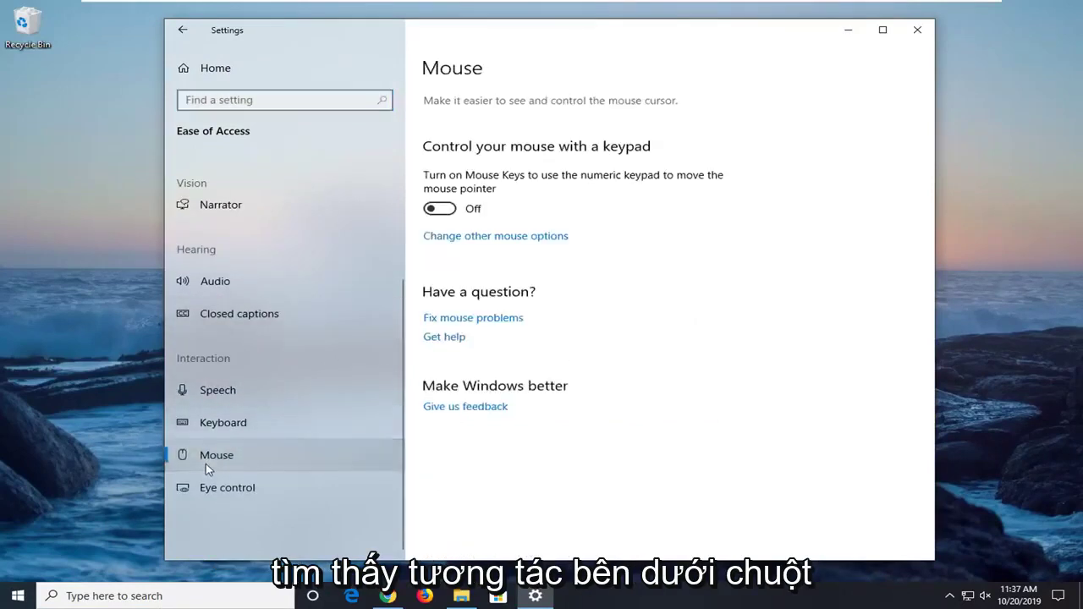
{"action": "left_click", "coordinate": [446, 208]}
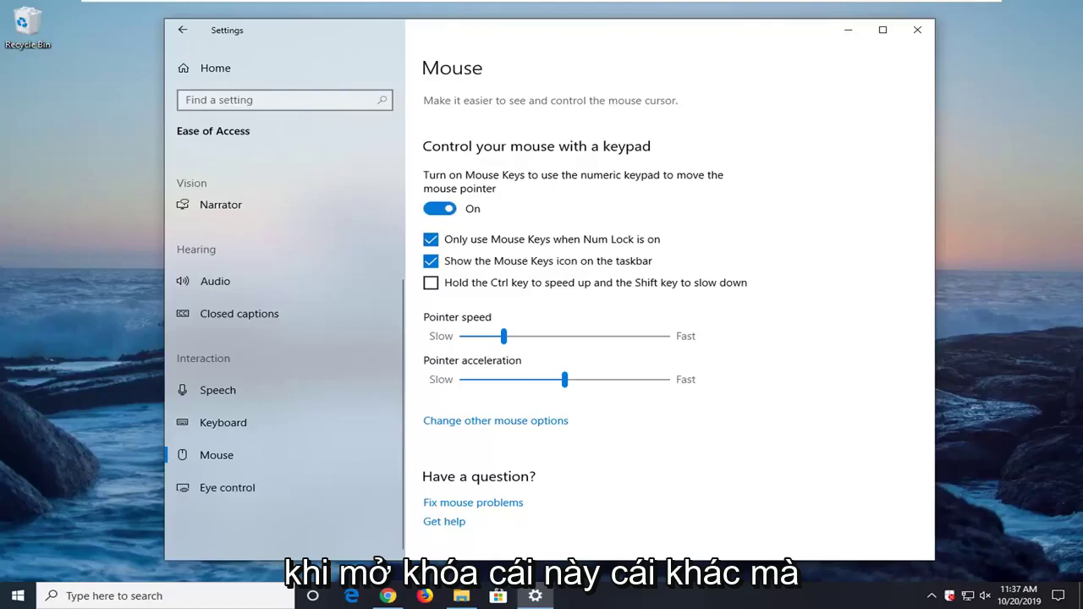
{"action": "left_click", "coordinate": [918, 30]}
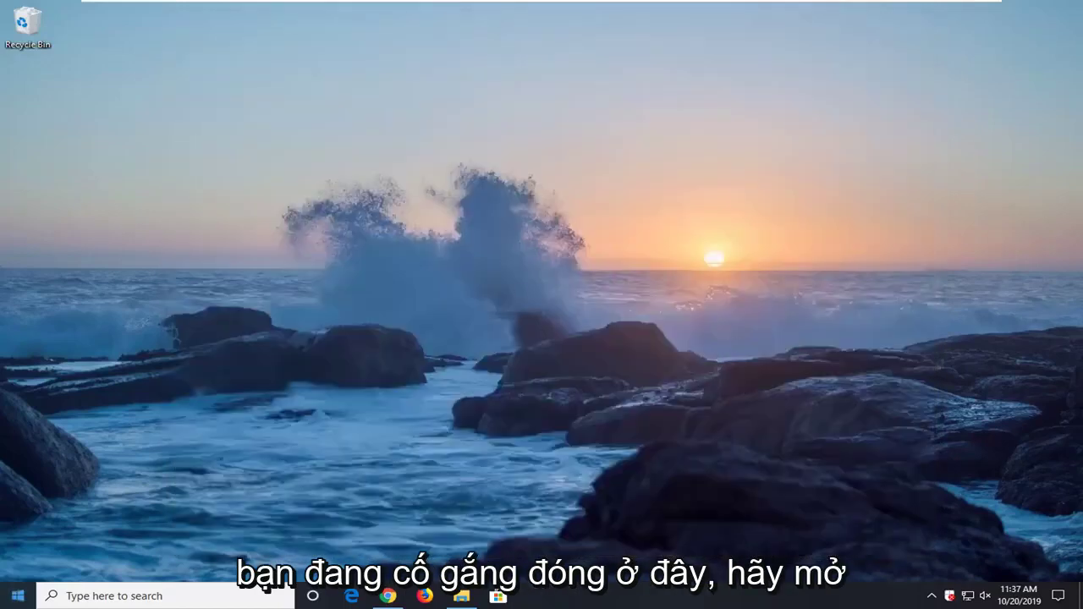
- Search for regedit, run Registry Editor as administrator and allow it to make changes to the device
{"action": "key", "text": "super"}
{"action": "type", "text": "r"}
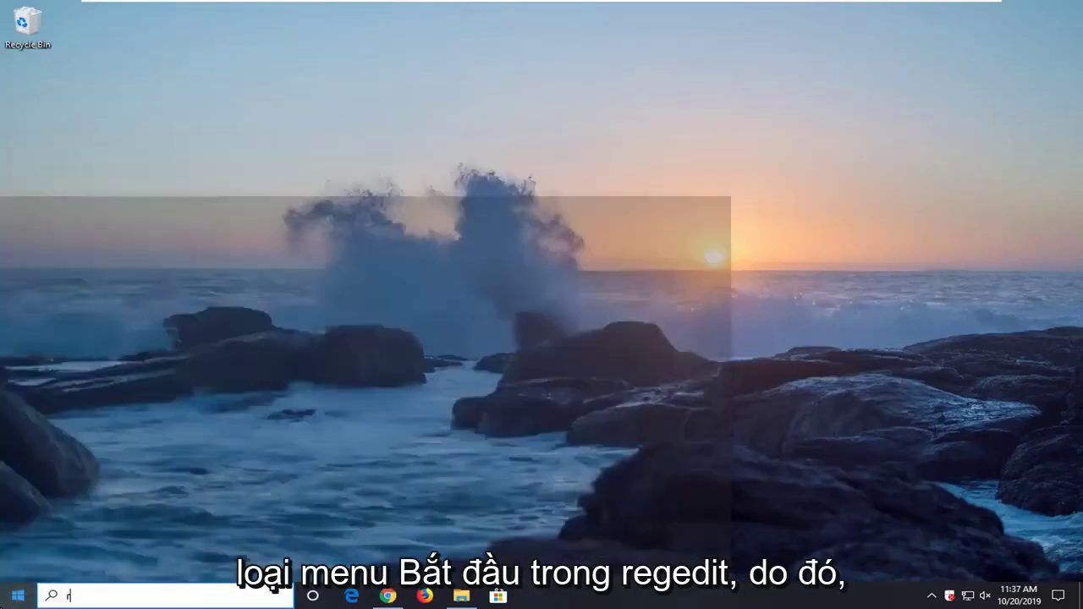
{"action": "type", "text": "egedit"}
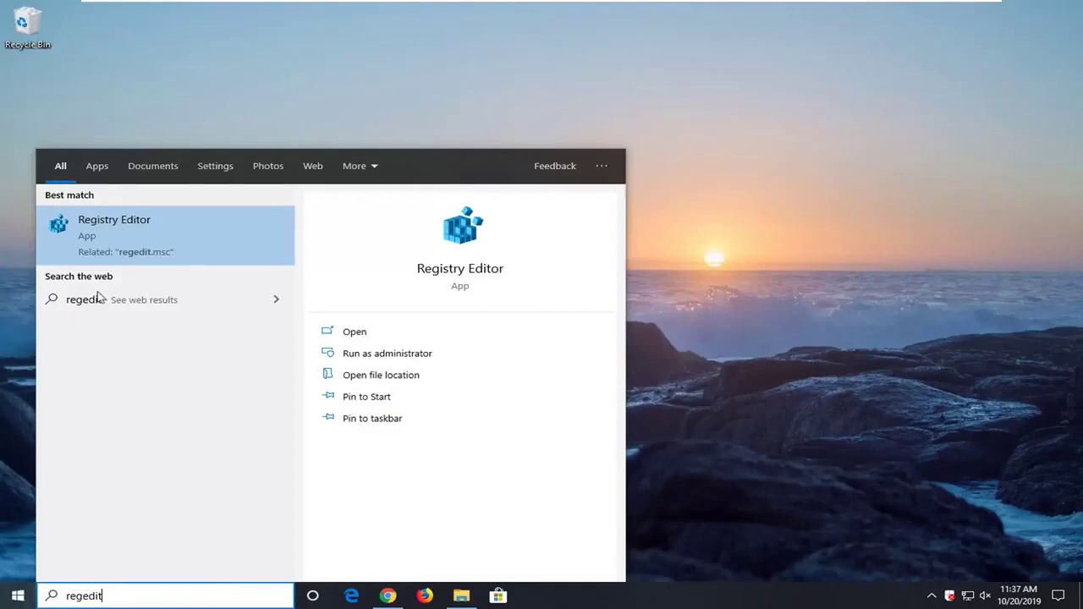
{"action": "right_click", "coordinate": [116, 241]}
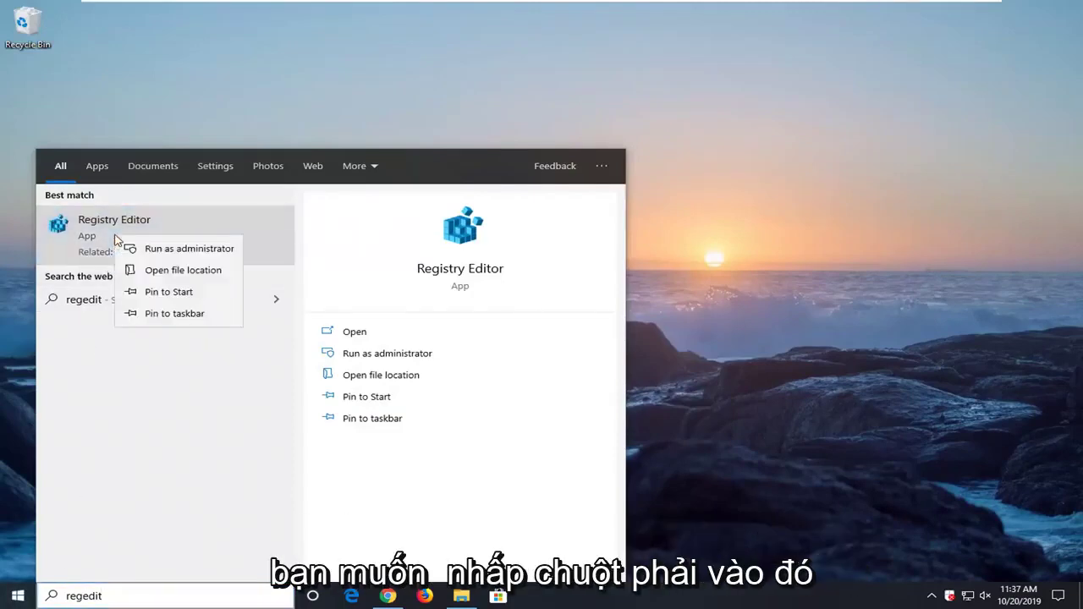
{"action": "left_click", "coordinate": [179, 252]}
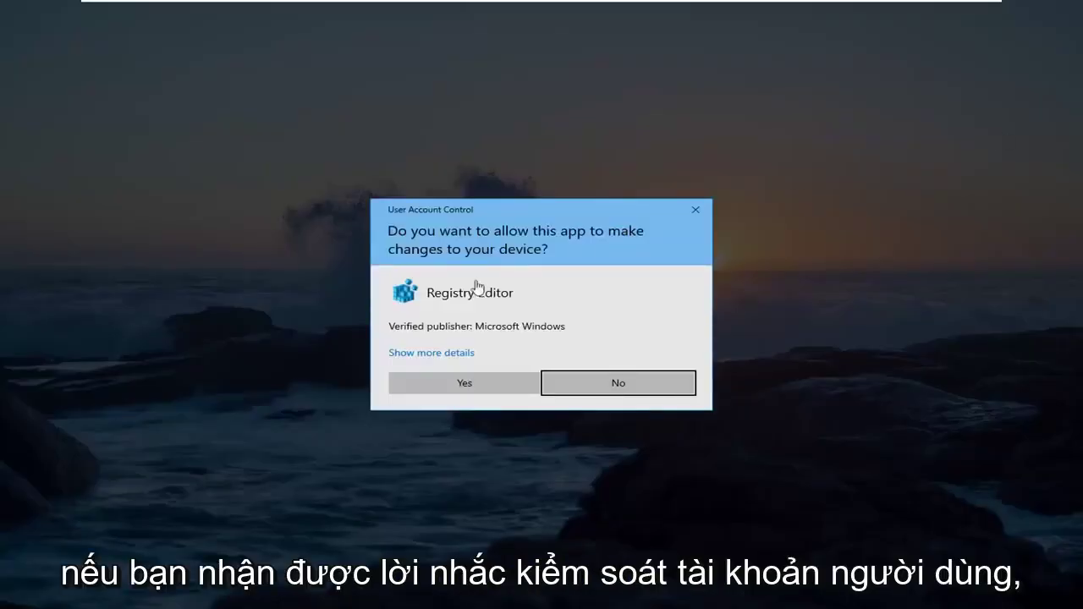
{"action": "left_click", "coordinate": [451, 381]}
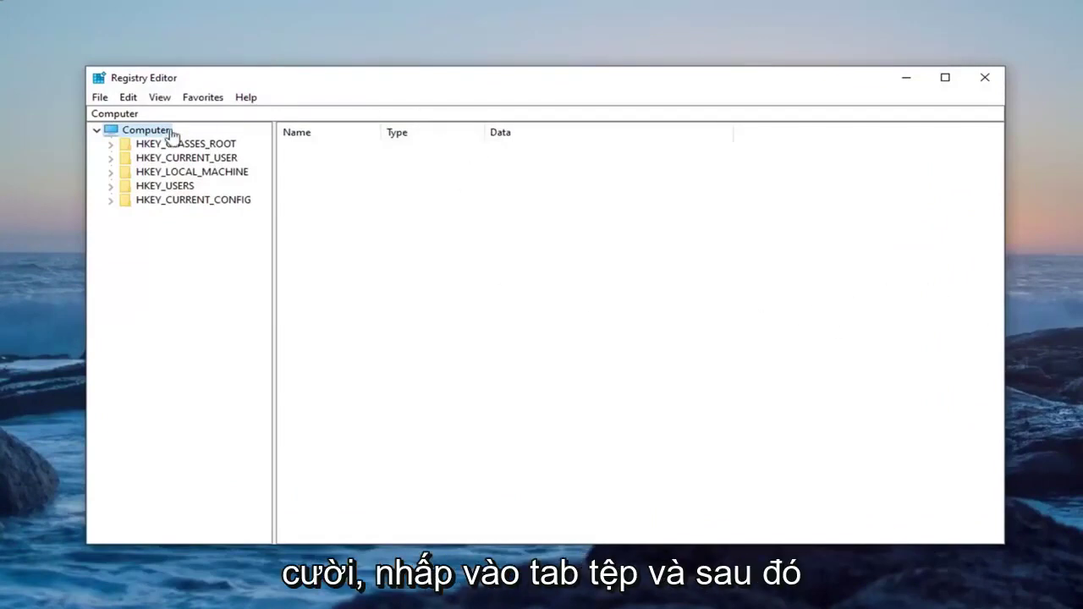
{"action": "left_click", "coordinate": [99, 97]}
{"action": "left_click", "coordinate": [131, 132]}
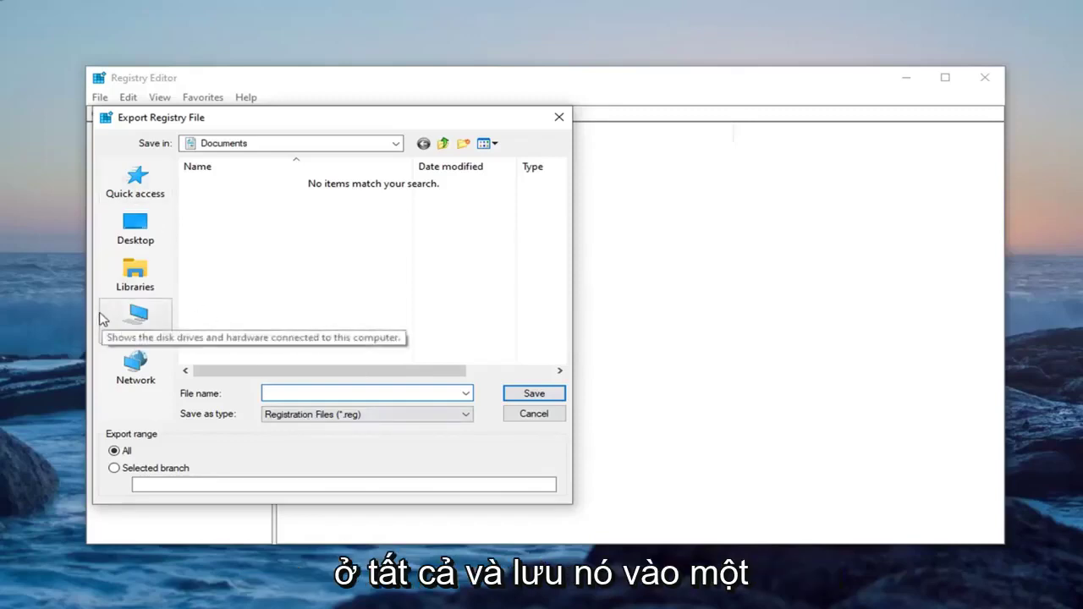
{"action": "left_click", "coordinate": [520, 414]}
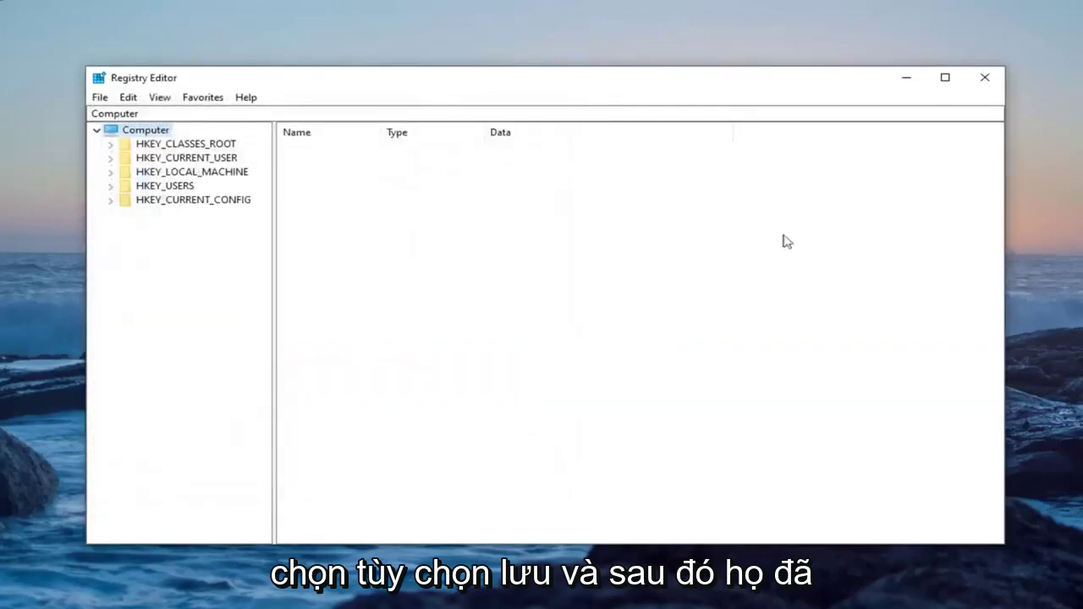
{"action": "left_click", "coordinate": [100, 97]}
{"action": "left_click", "coordinate": [127, 119]}
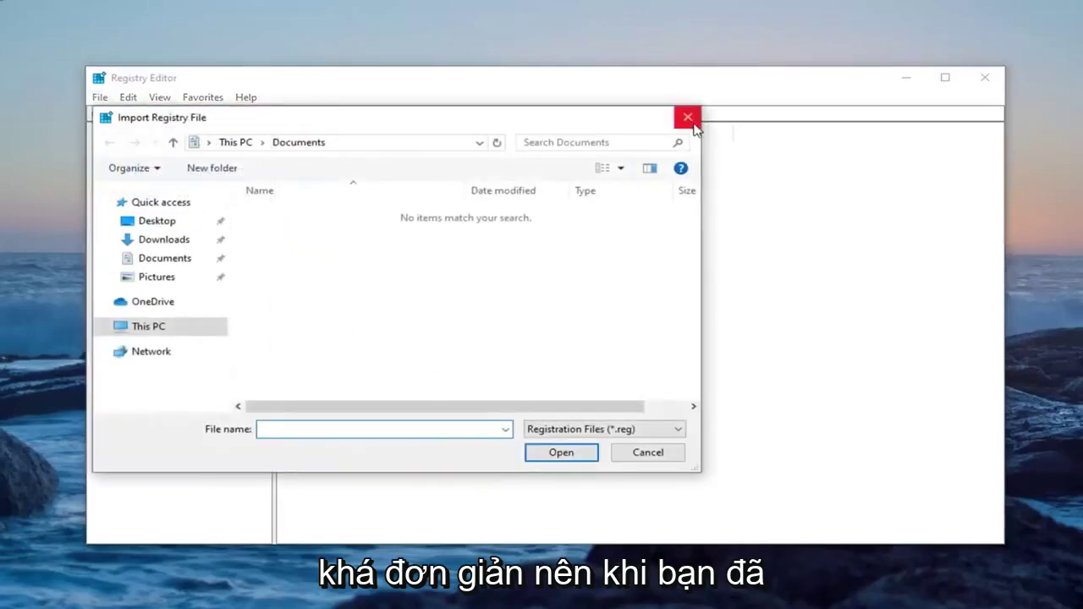
{"action": "left_click", "coordinate": [688, 117]}
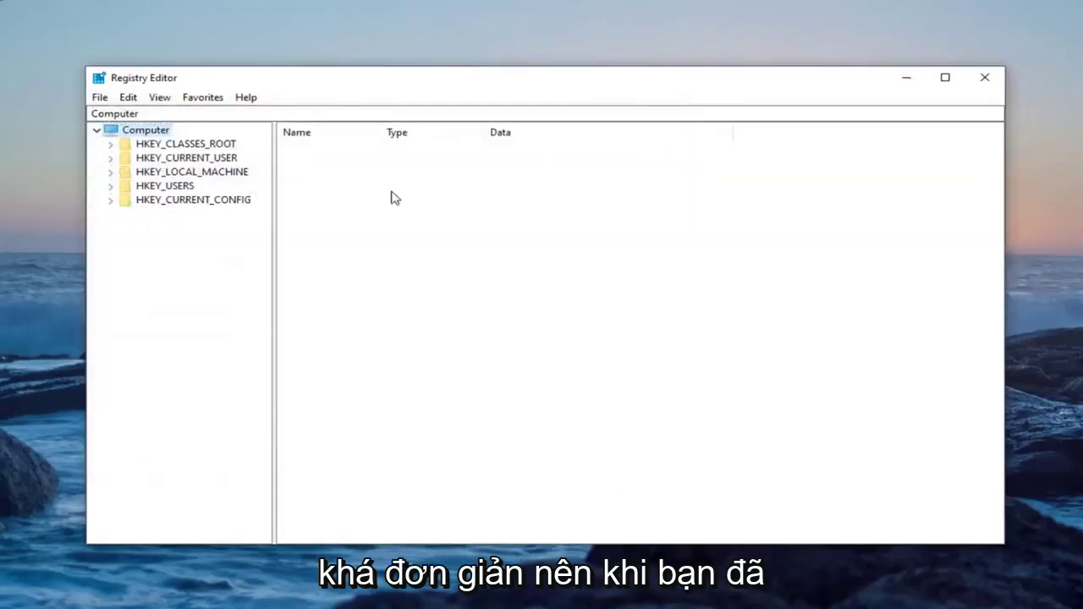
- Go to the registry key HKEY_CURRENT_USER\Control Panel\Input Method and expand it
{"action": "left_click", "coordinate": [194, 160]}
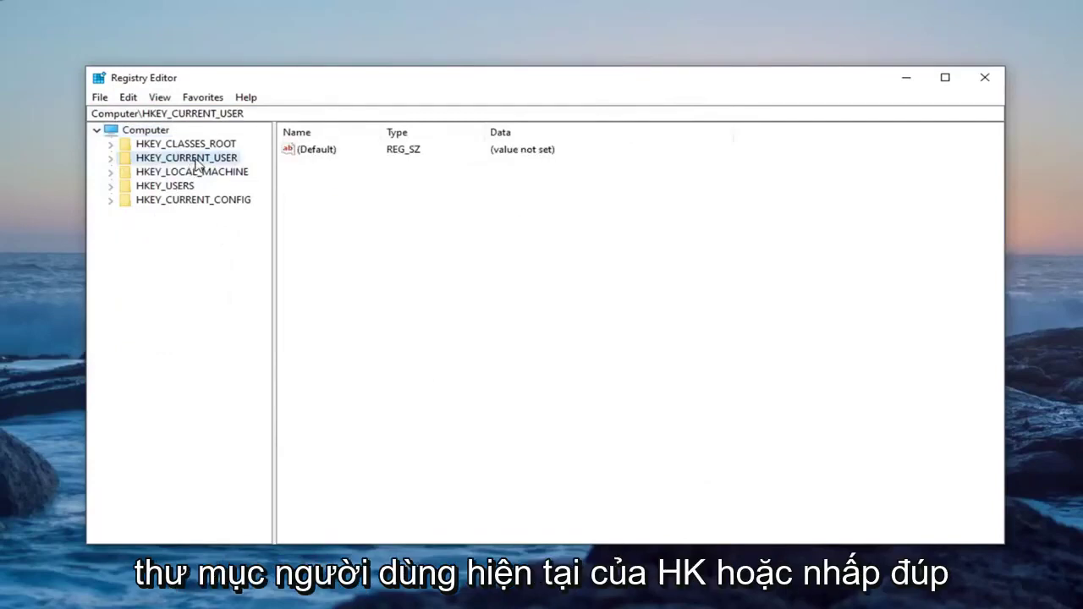
{"action": "double_click", "coordinate": [196, 163]}
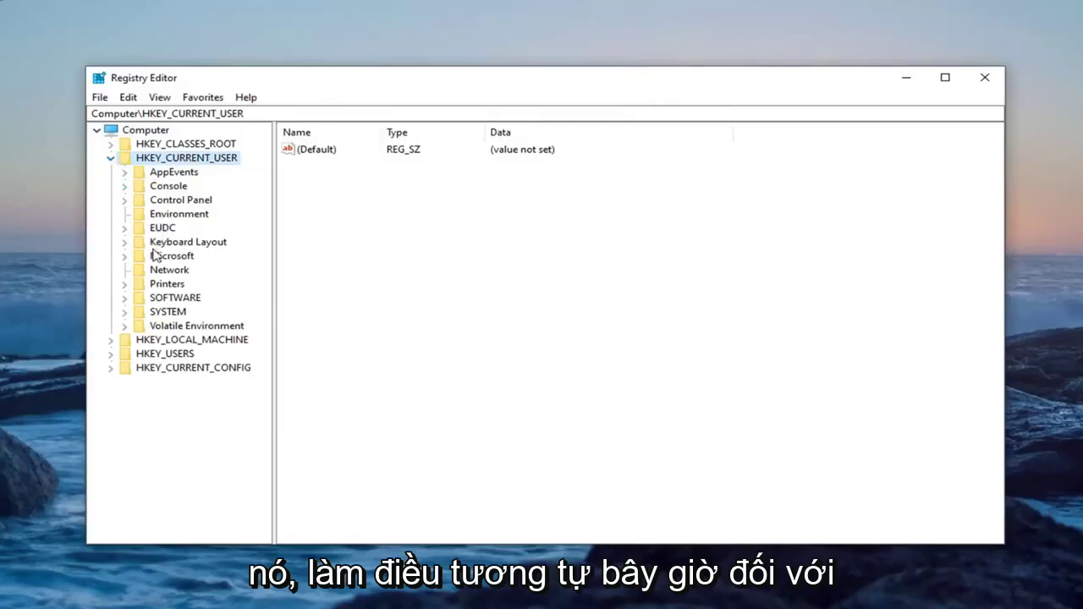
{"action": "left_click", "coordinate": [161, 202]}
{"action": "double_click", "coordinate": [160, 202]}
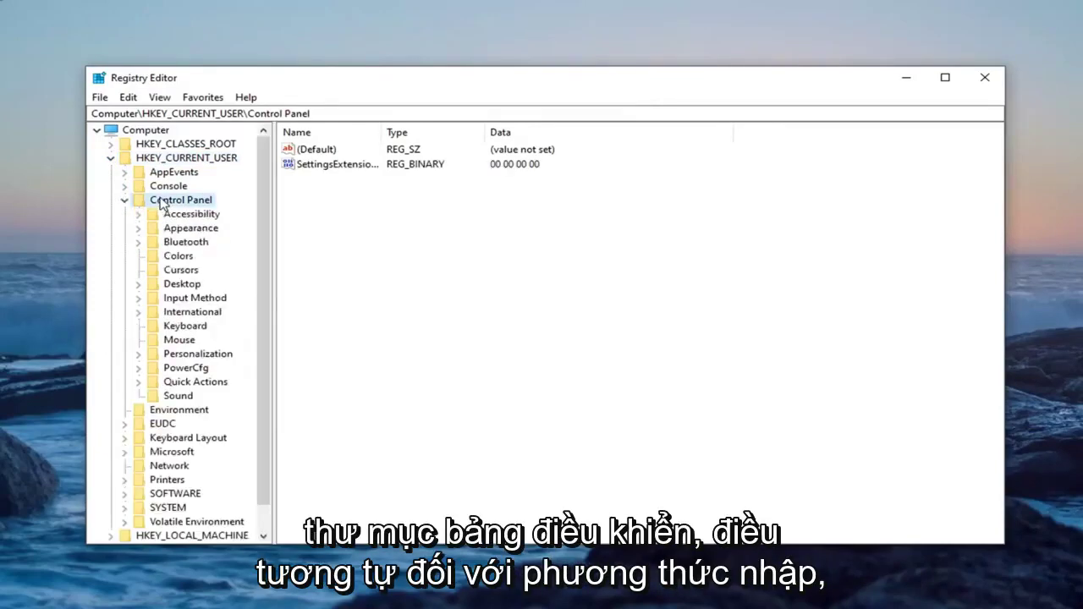
{"action": "left_click", "coordinate": [174, 300]}
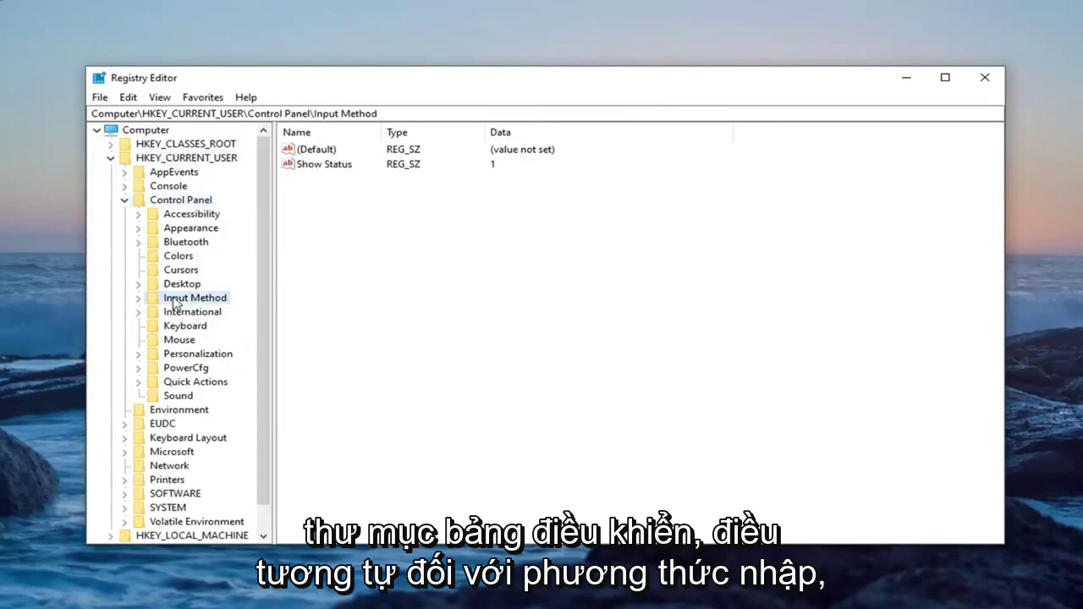
{"action": "double_click", "coordinate": [174, 301]}
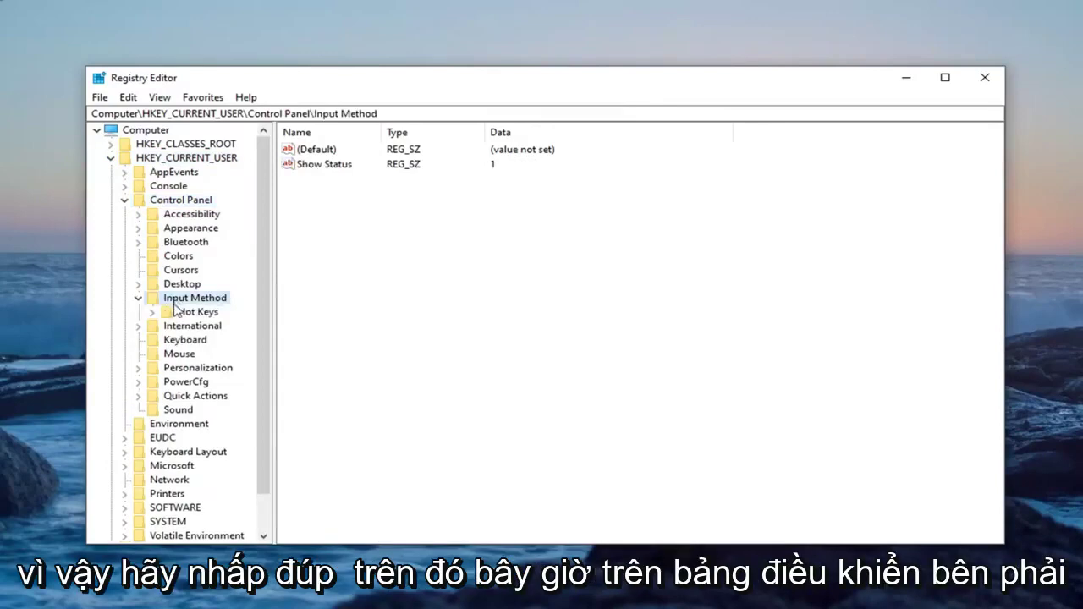
- Create a string value named EnableHexNumpad in the Input Method key and widen the Name column to fit it
{"action": "left_click", "coordinate": [344, 218]}
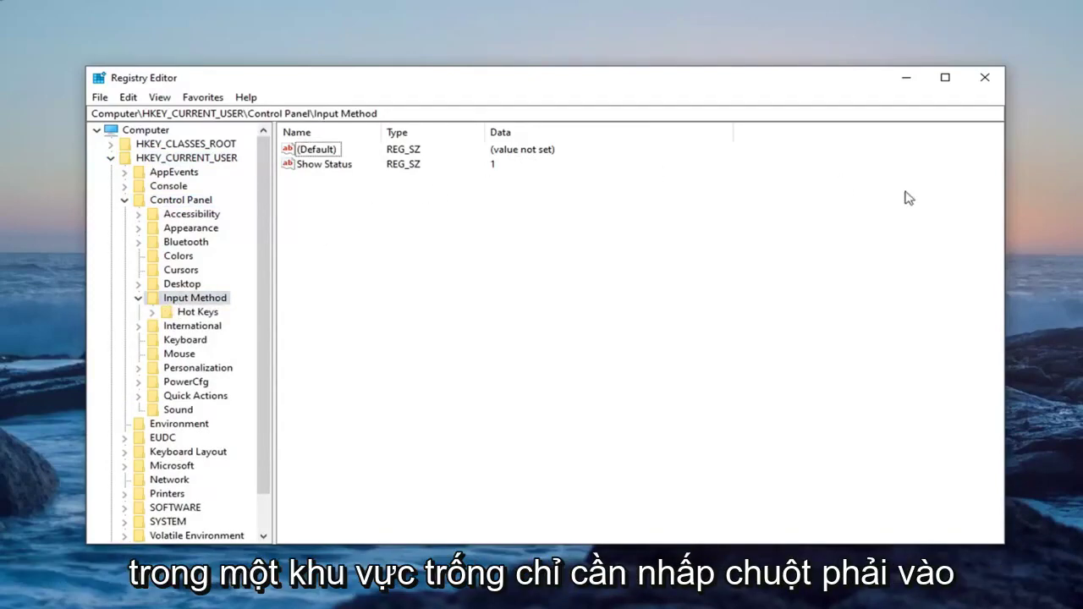
{"action": "right_click", "coordinate": [364, 212]}
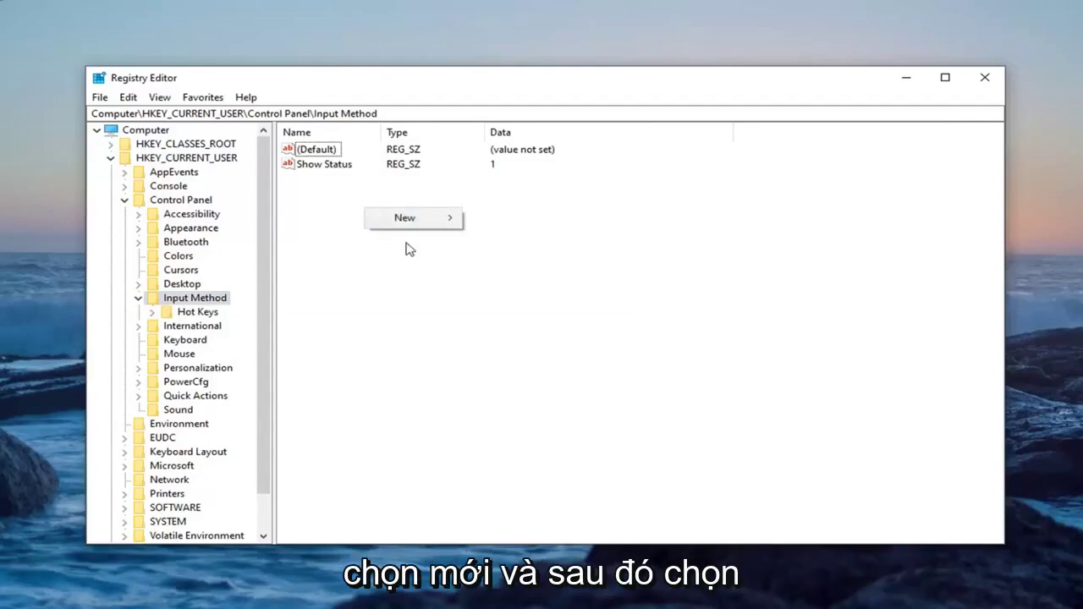
{"action": "mouse_move", "coordinate": [406, 221]}
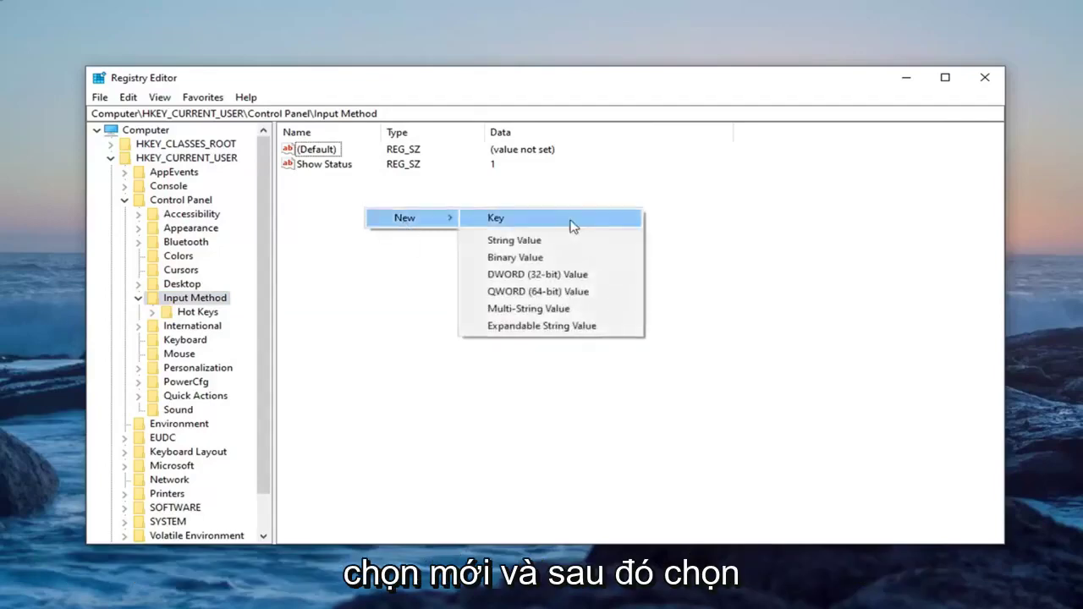
{"action": "left_click", "coordinate": [514, 241]}
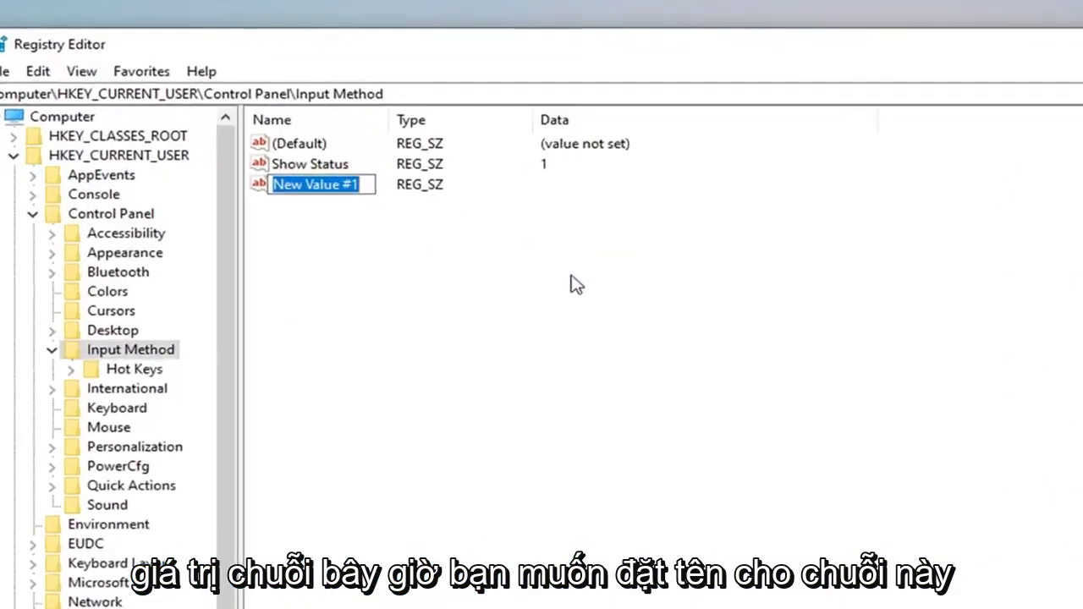
{"action": "type", "text": "Ena"}
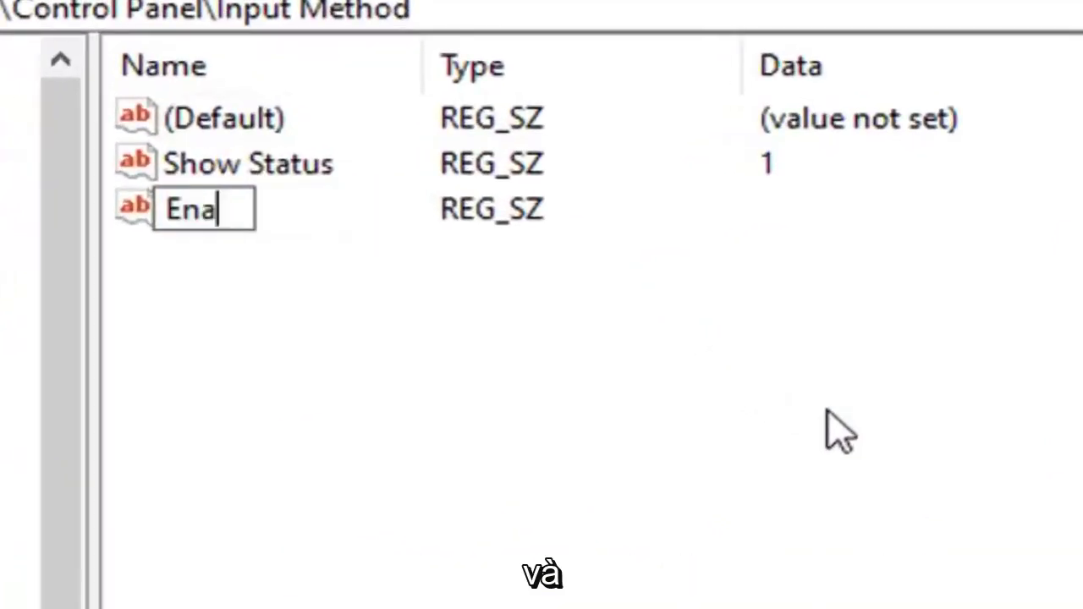
{"action": "type", "text": "bleHex"}
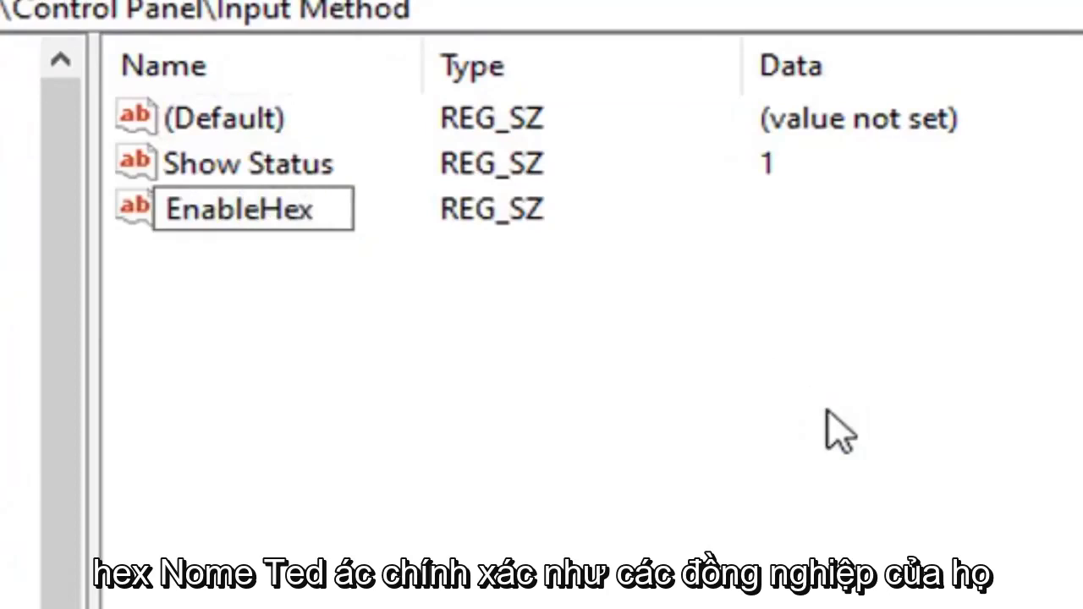
{"action": "type", "text": "Numpad"}
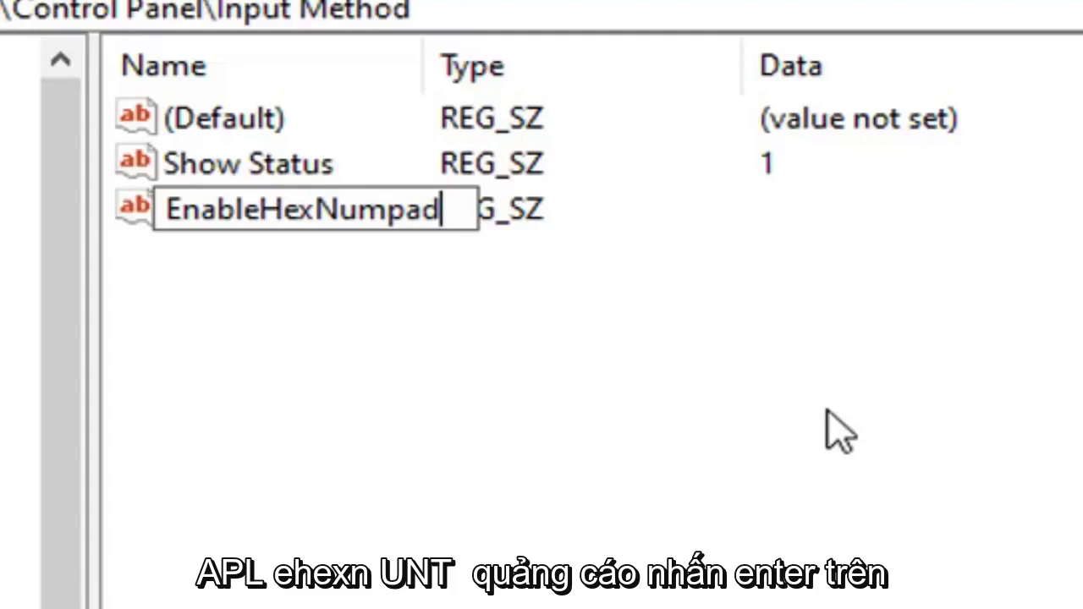
{"action": "key", "text": "Return"}
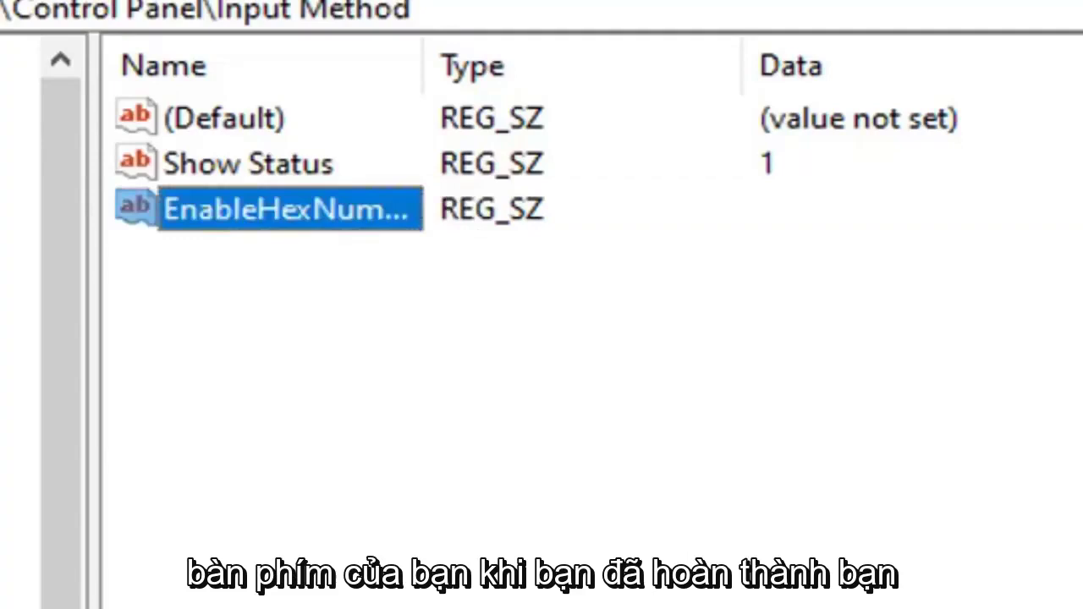
{"action": "left_click_drag", "start_coordinate": [430, 54], "coordinate": [610, 54]}
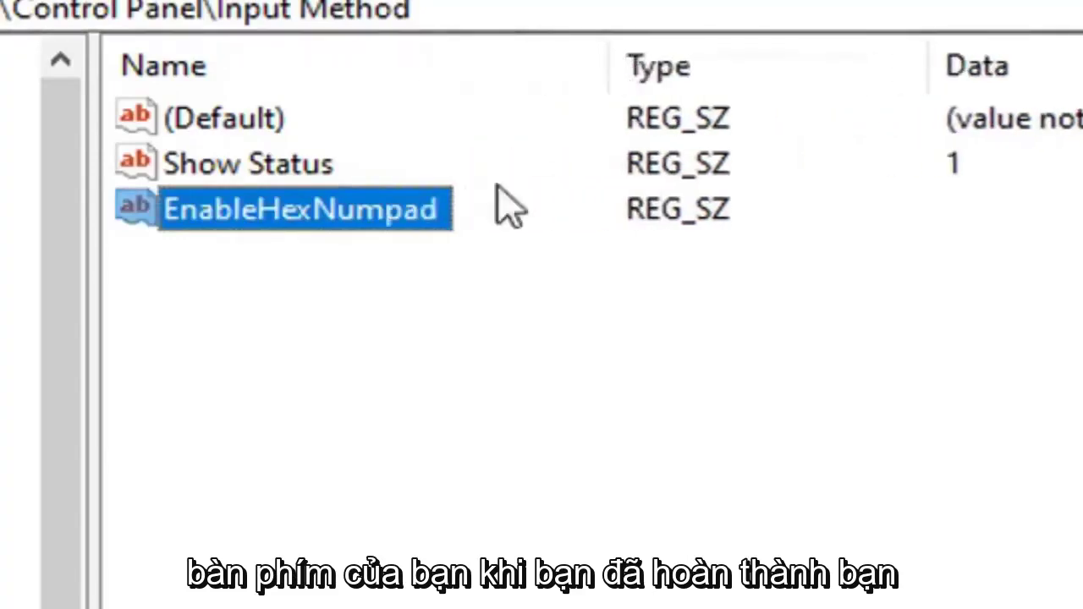
- Set the value data of EnableHexNumpad to 1 and close Registry Editor
{"action": "double_click", "coordinate": [372, 213]}
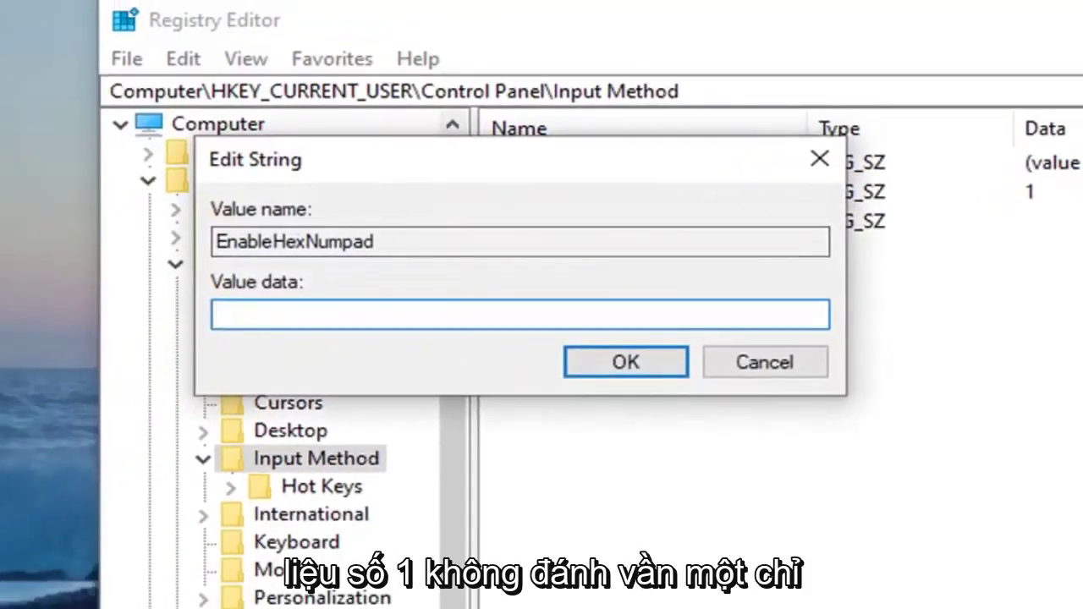
{"action": "type", "text": "1"}
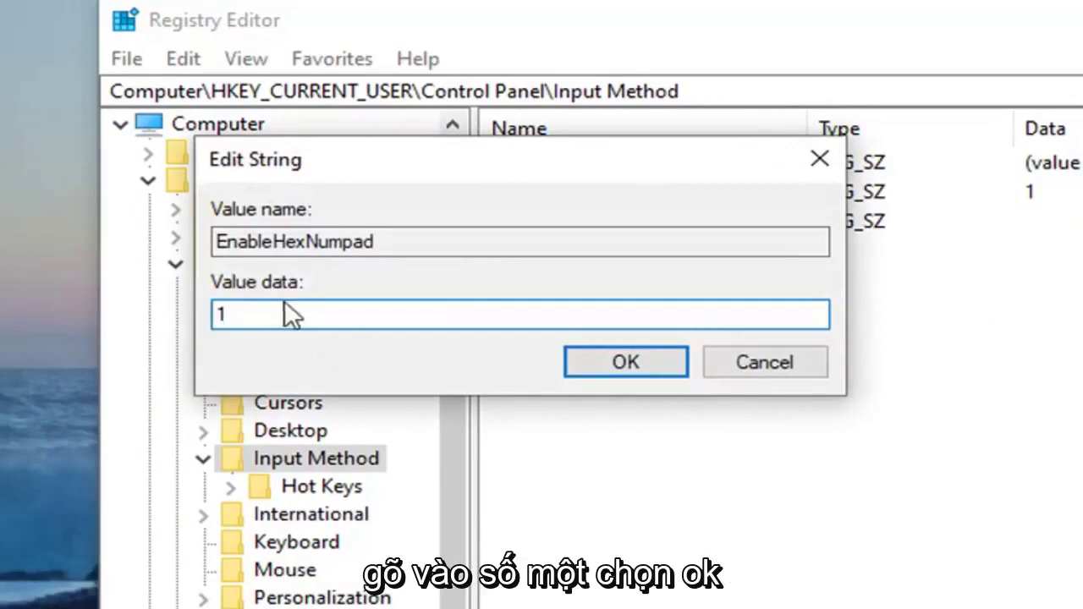
{"action": "left_click", "coordinate": [626, 363]}
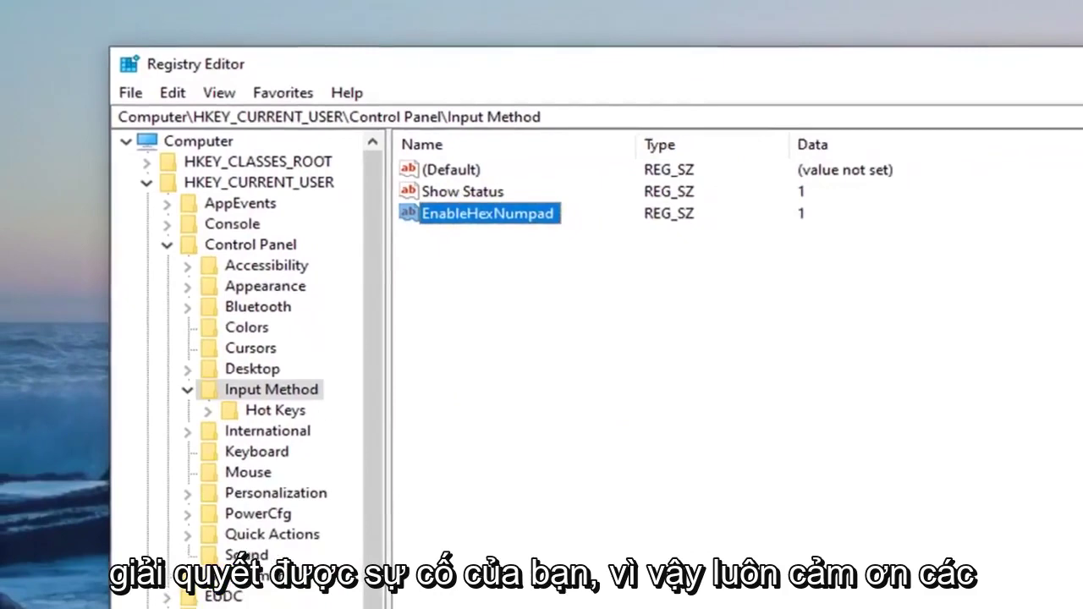
{"action": "left_click", "coordinate": [967, 107]}
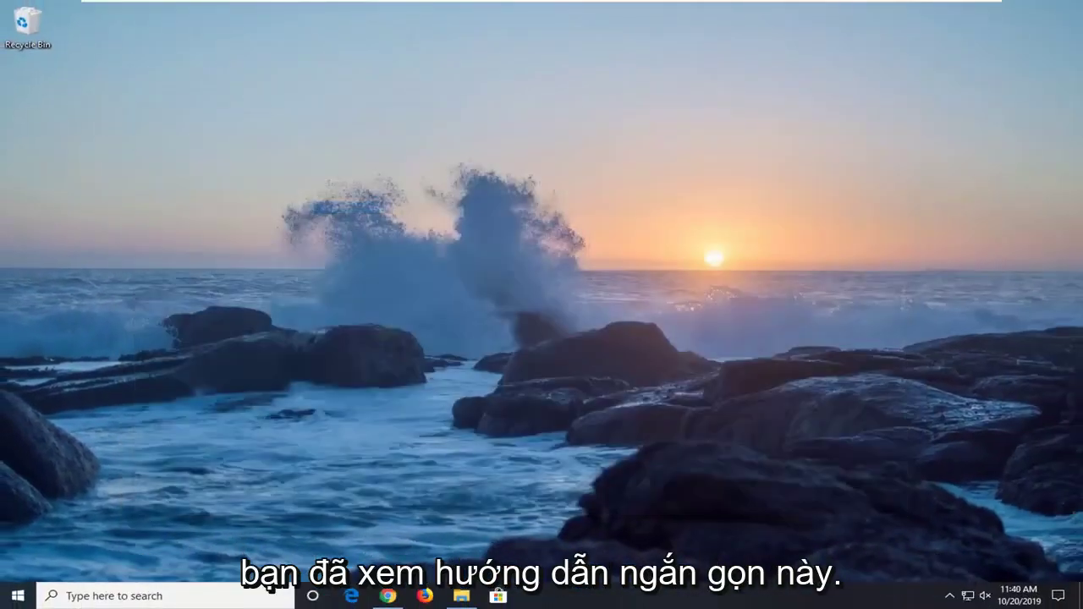